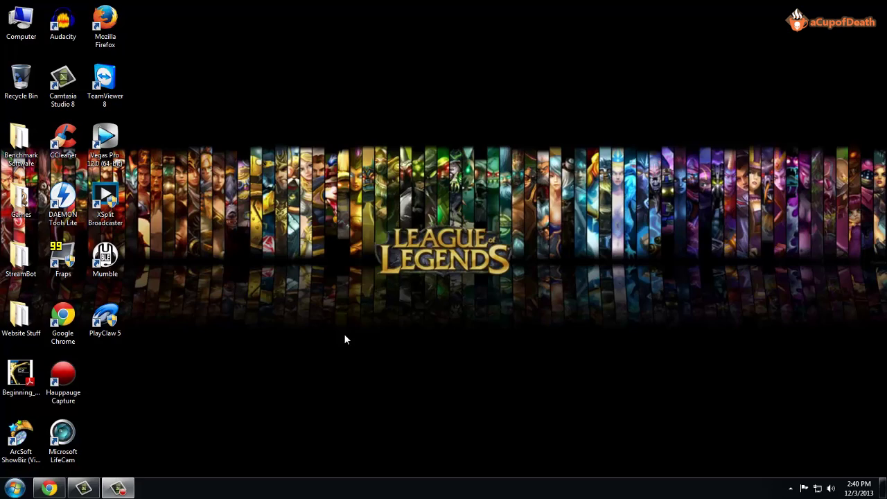
Step: Switch to the web browser and view the Yurixy Works home page and its address, yurixyworks.com
left_click(47, 489)
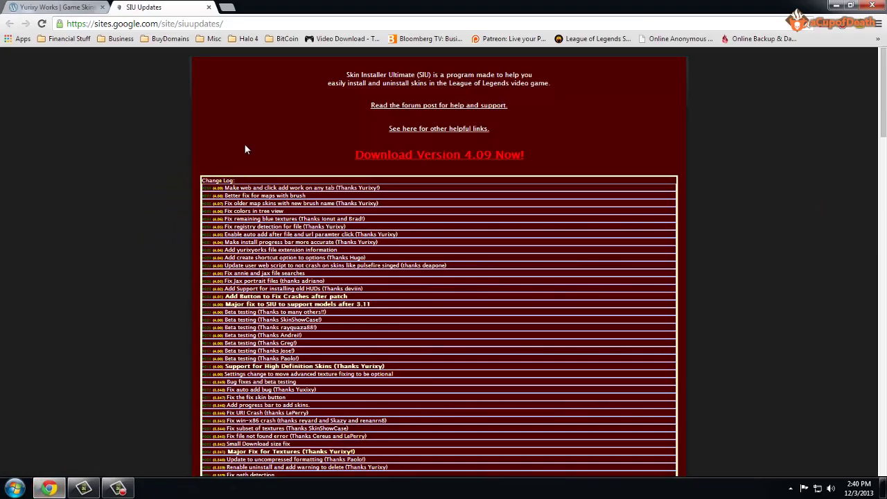
left_click(245, 142)
left_click(28, 8)
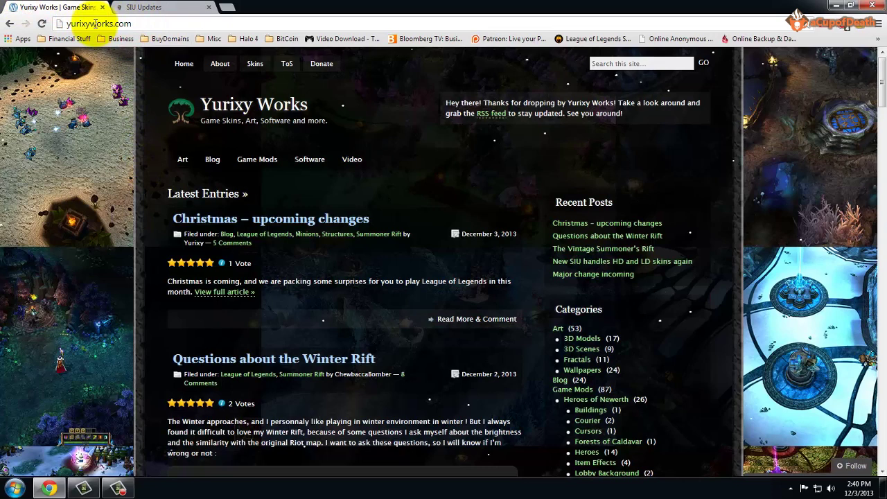
left_click(73, 26)
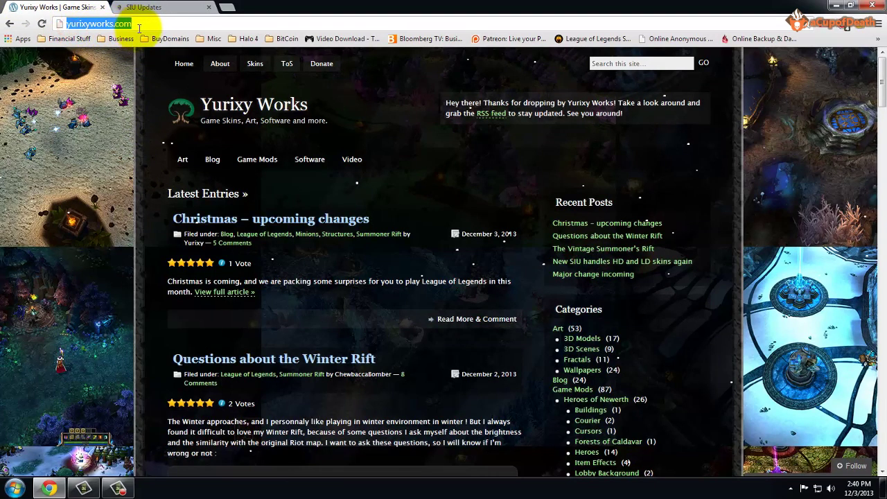
left_click(67, 25)
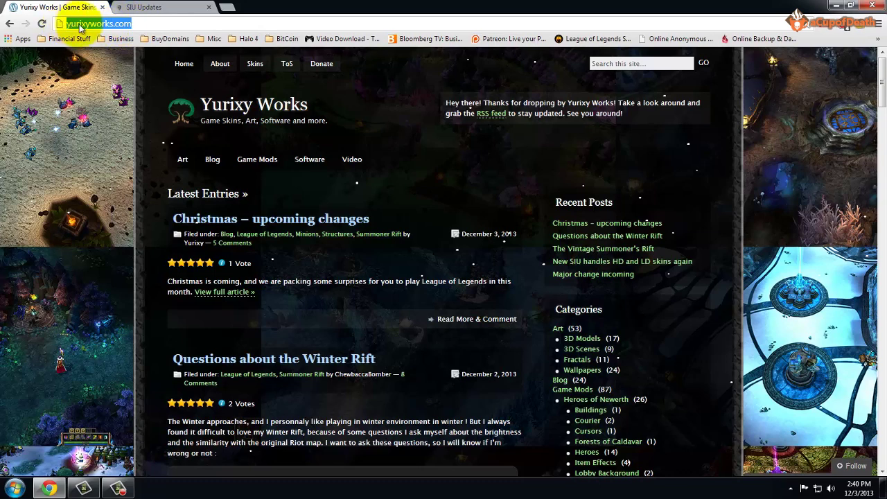
Step: View the SIU Updates page, examining the Skin Installer Ultimate description and the page's address
left_click(127, 9)
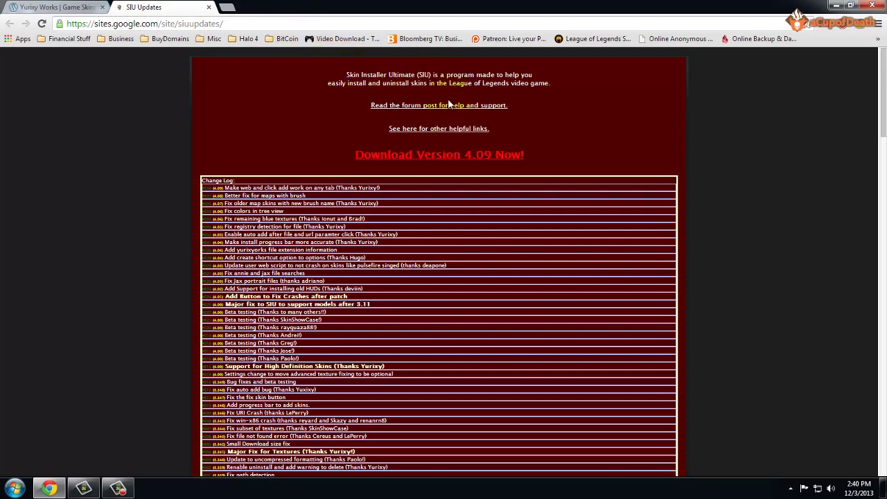
left_click_drag(361, 77, 569, 79)
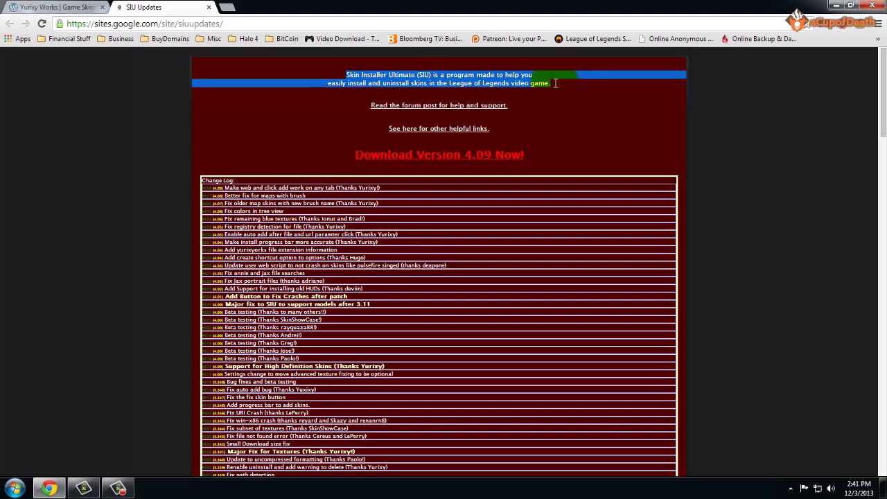
left_click(558, 82)
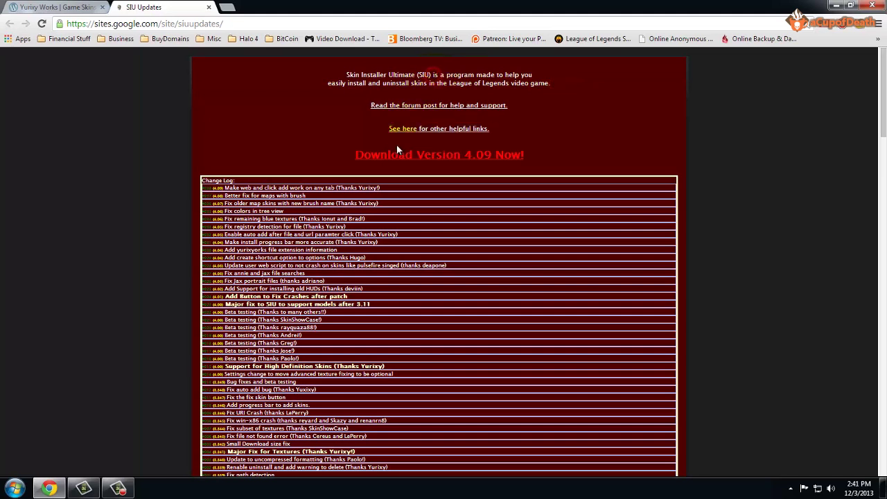
left_click(75, 23)
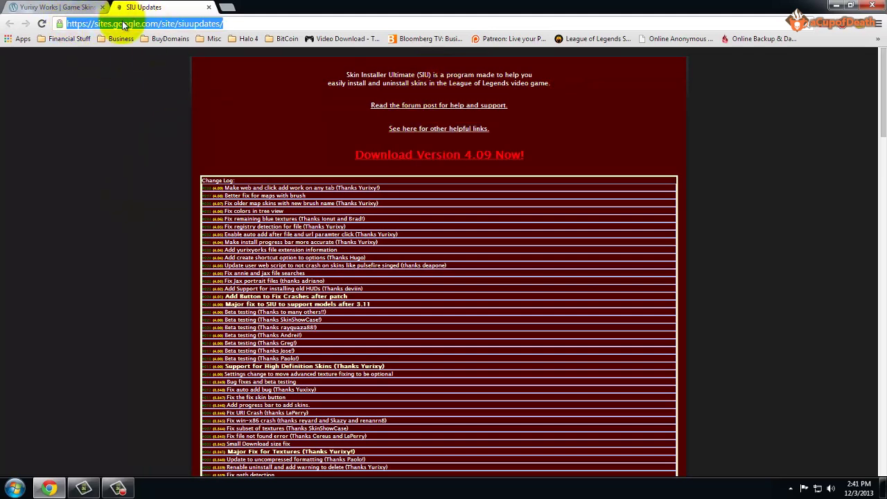
left_click(145, 126)
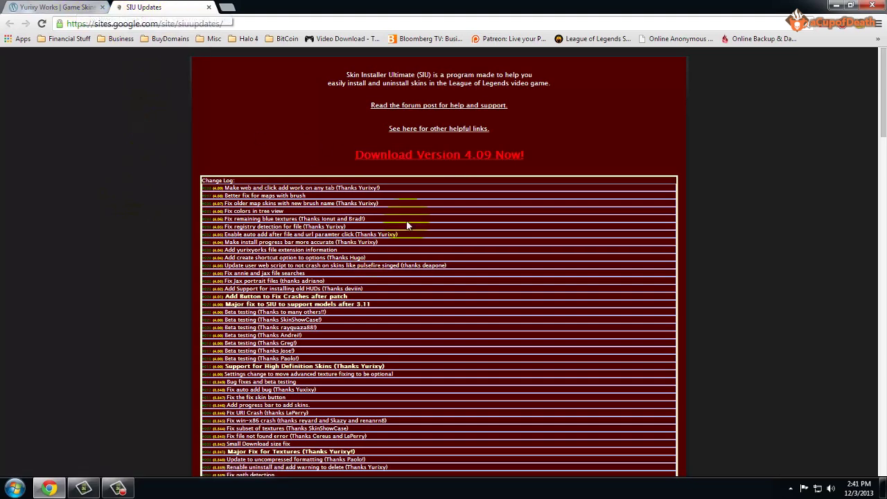
Step: Return to the Yurixy Works site and open its Skins page to look through the Summoner Rift and Twisted Treeline map skins
left_click(70, 8)
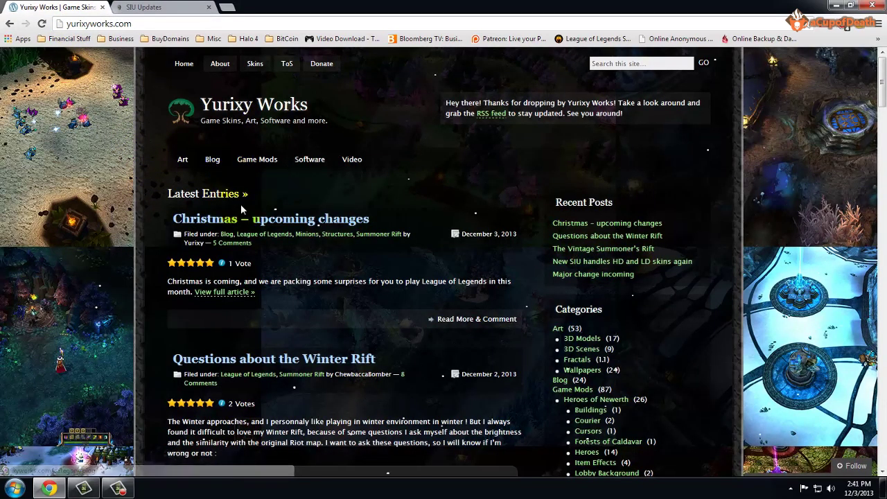
mouse_move(257, 157)
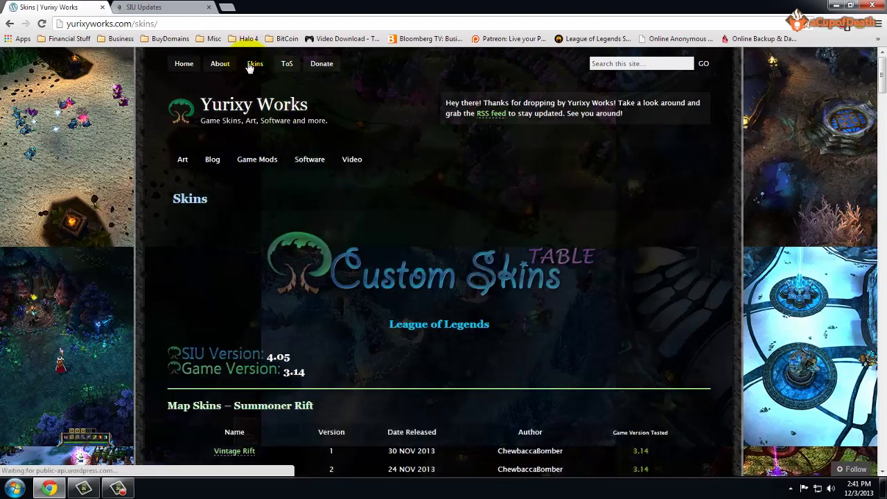
scroll(388, 274, "down", 4)
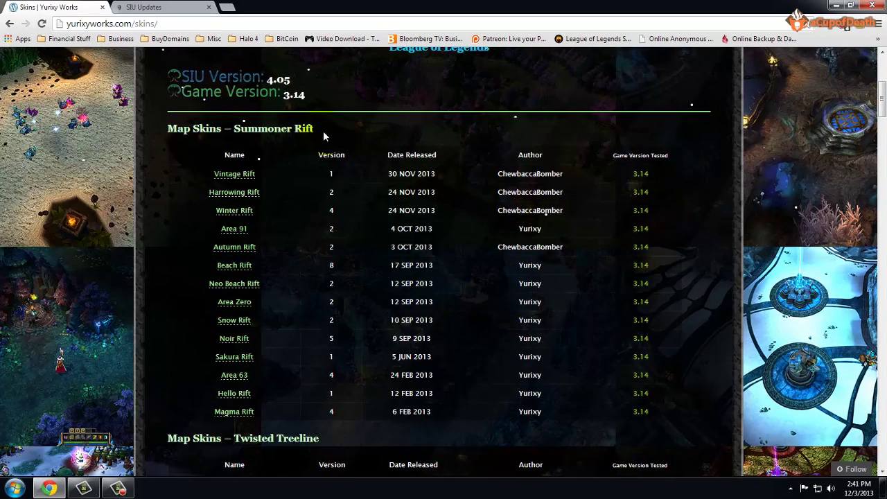
scroll(270, 298, "down", 2)
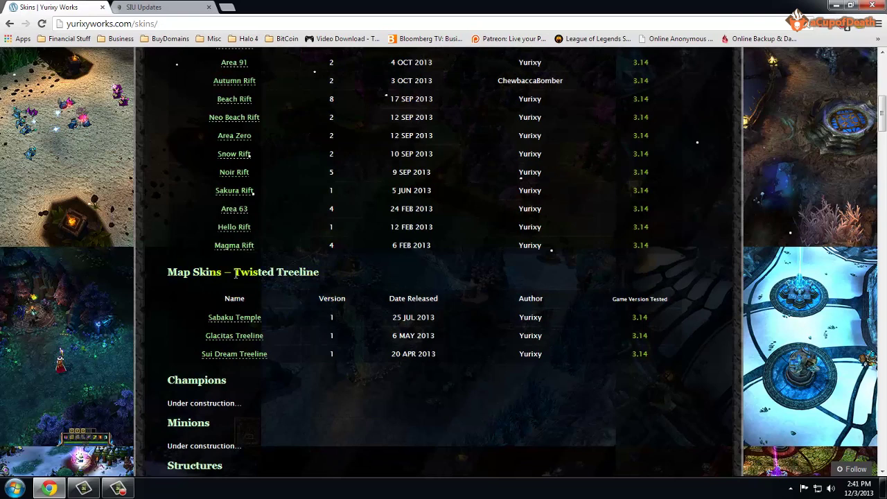
scroll(264, 363, "down", 1)
scroll(295, 349, "up", 3)
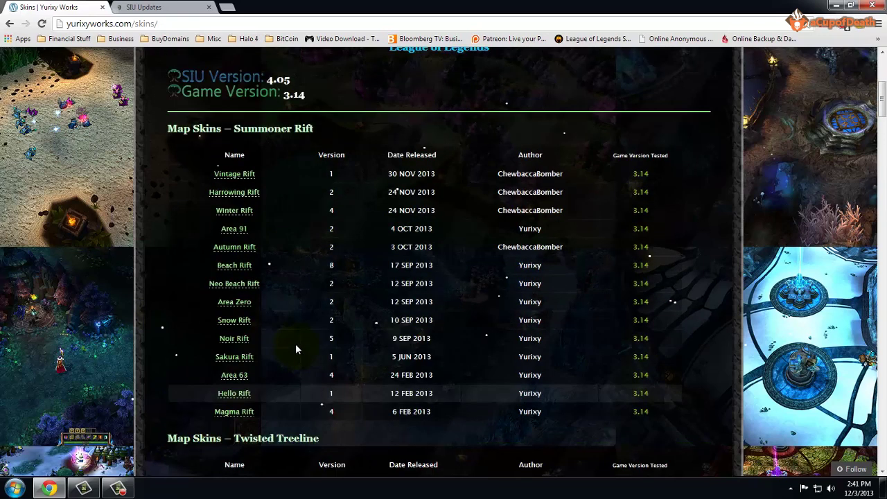
Step: Open the Vintage Rift skin page, review its description and screenshots, and download the skin's ZIP archive from MediaFire
left_click(231, 174)
scroll(338, 276, "down", 2)
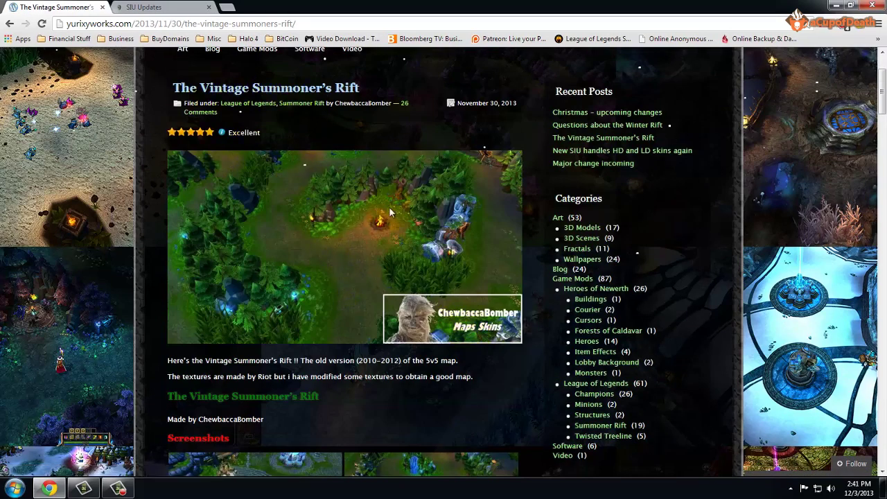
scroll(292, 337, "down", 3)
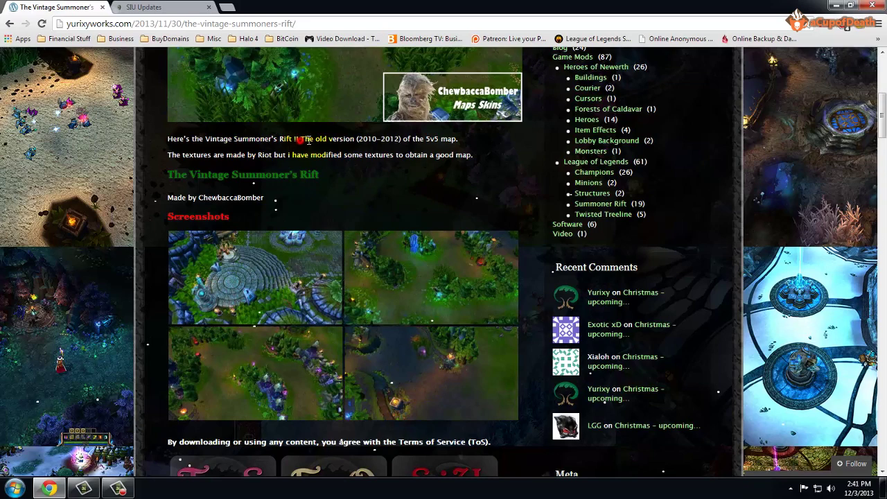
left_click(418, 154)
scroll(405, 211, "up", 2)
scroll(420, 253, "down", 4)
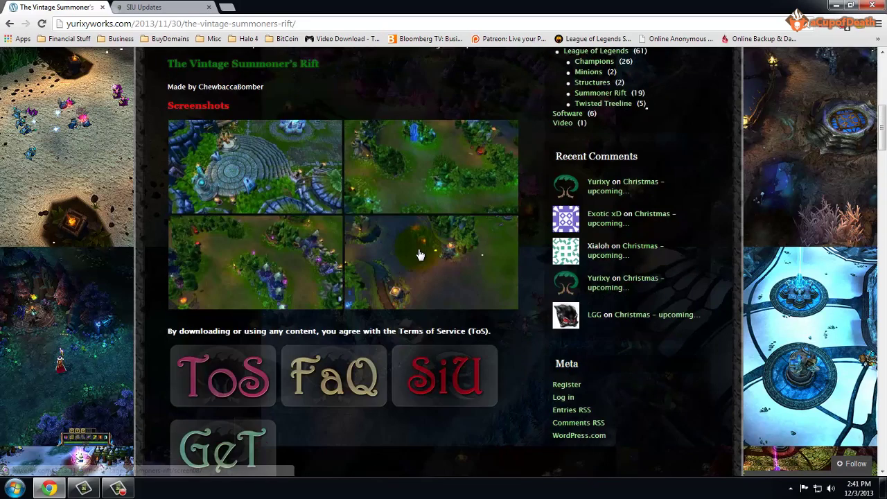
scroll(249, 261, "down", 1)
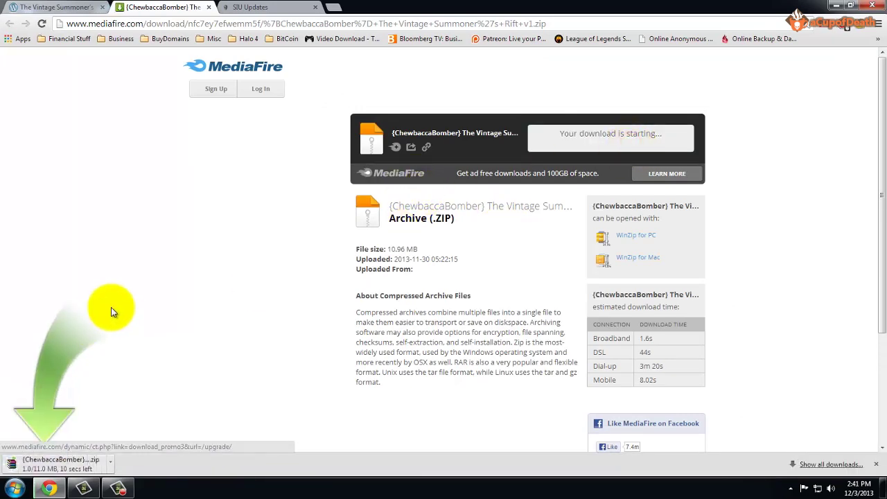
Step: Show the downloaded Vintage Summoner's Rift archive in its folder and cut it for moving
left_click(113, 463)
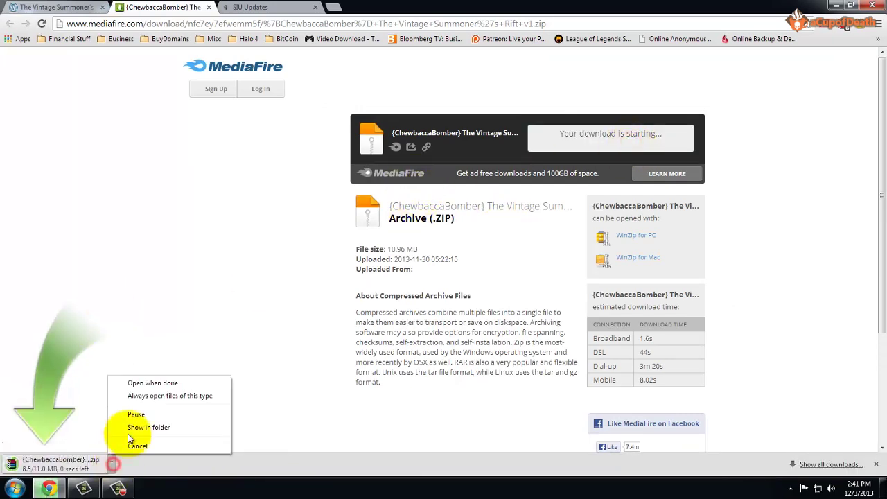
left_click(139, 424)
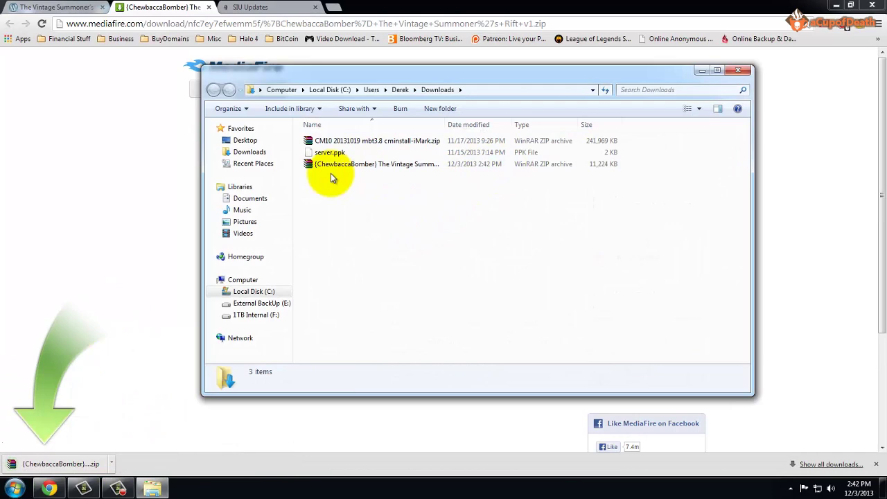
left_click(324, 165)
right_click(343, 166)
left_click(370, 294)
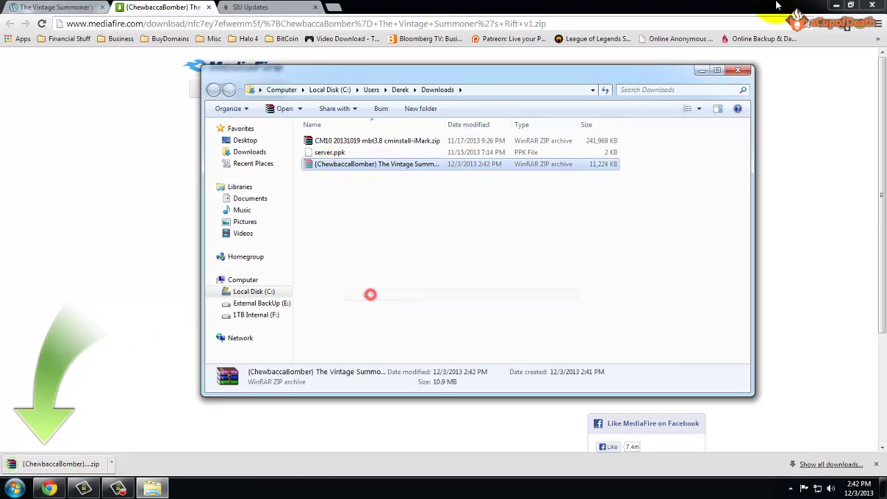
Step: Minimize the open windows and paste the archive into the LoL Skins folder inside the desktop's Games folder
left_click(836, 6)
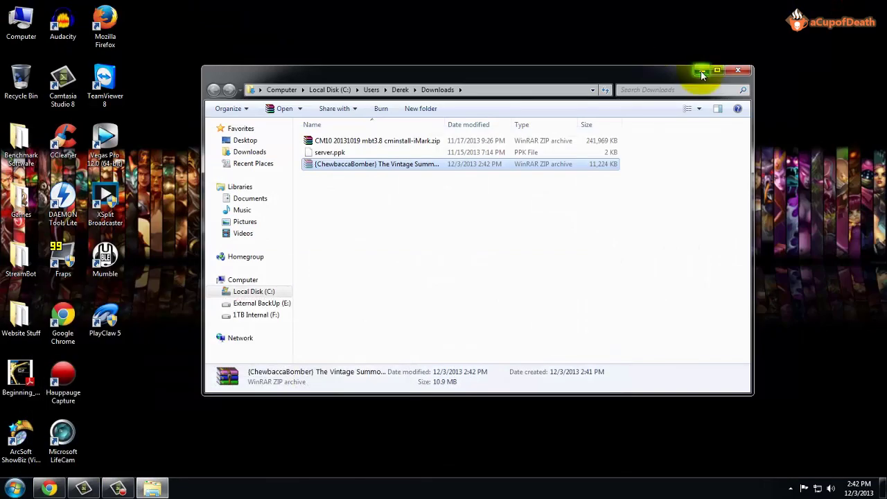
left_click(702, 70)
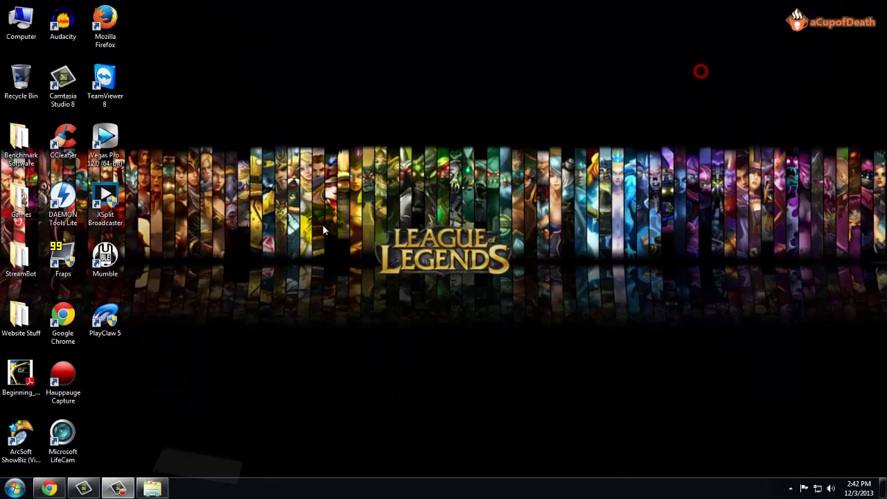
double_click(20, 201)
double_click(334, 163)
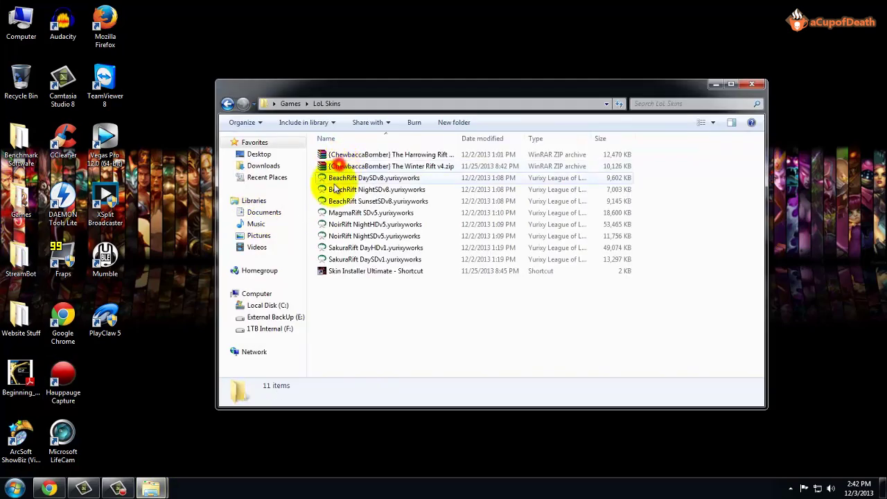
left_click(358, 325)
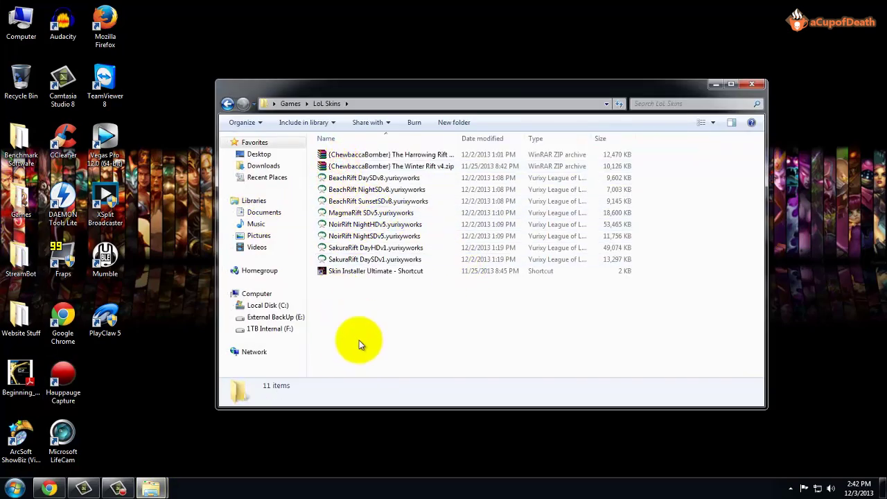
right_click(347, 331)
left_click(362, 266)
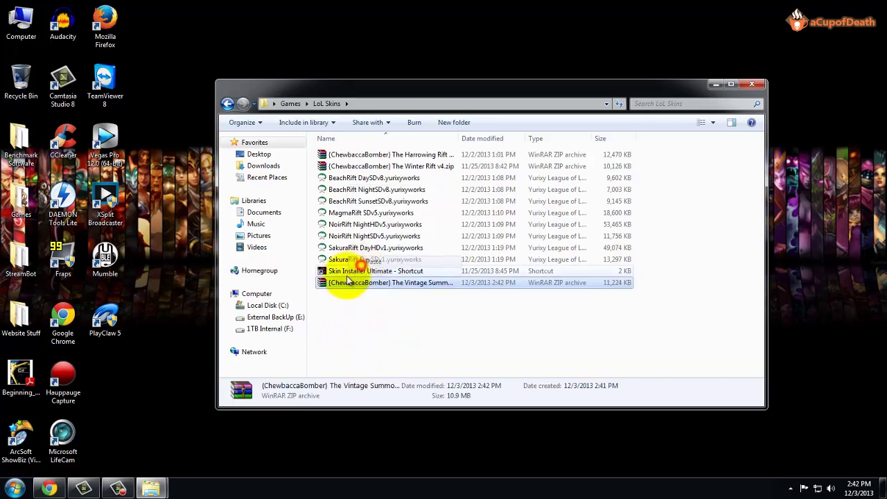
left_click(337, 299)
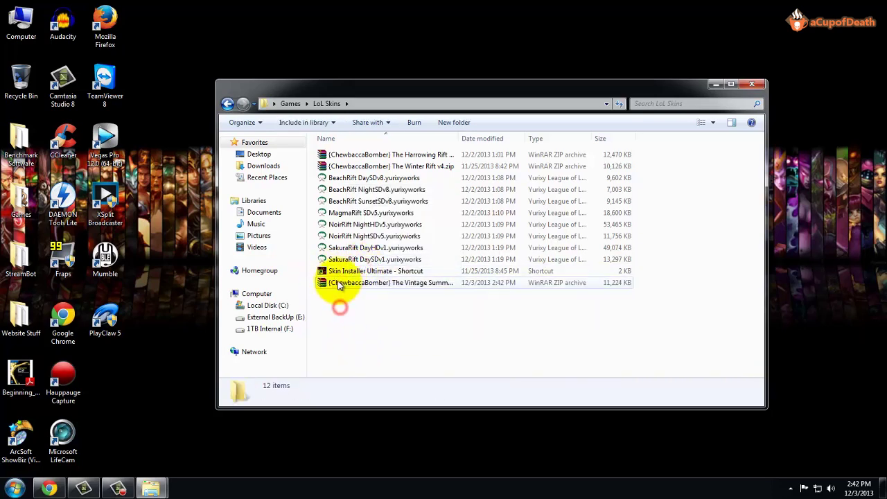
Step: Launch Skin Installer Ultimate from its shortcut in the LoL Skins folder and show the Add New Skin page
left_click(341, 273)
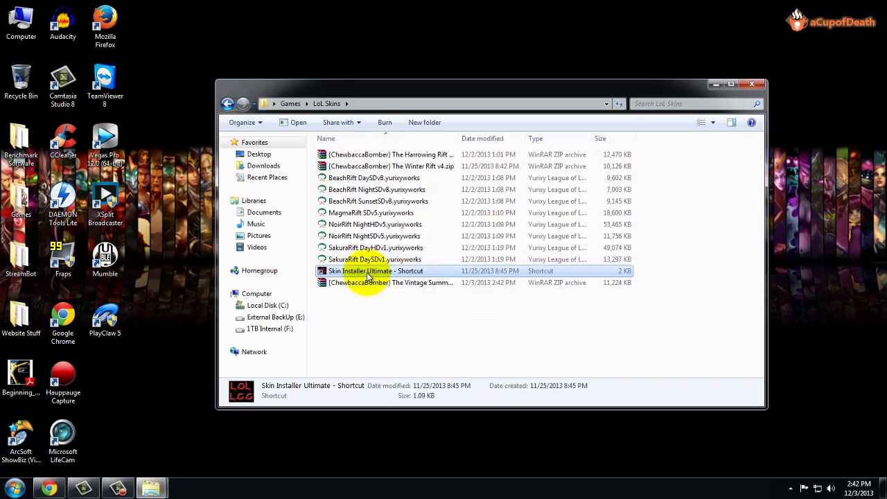
left_click(362, 274)
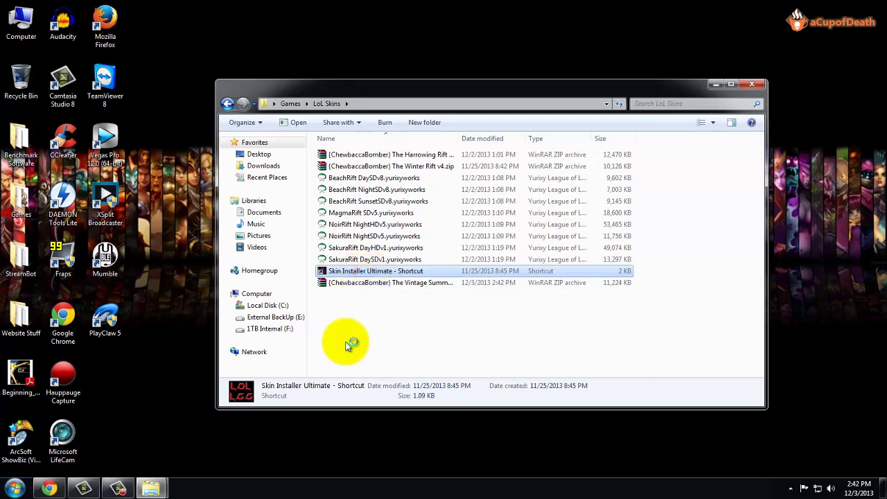
left_click(362, 284)
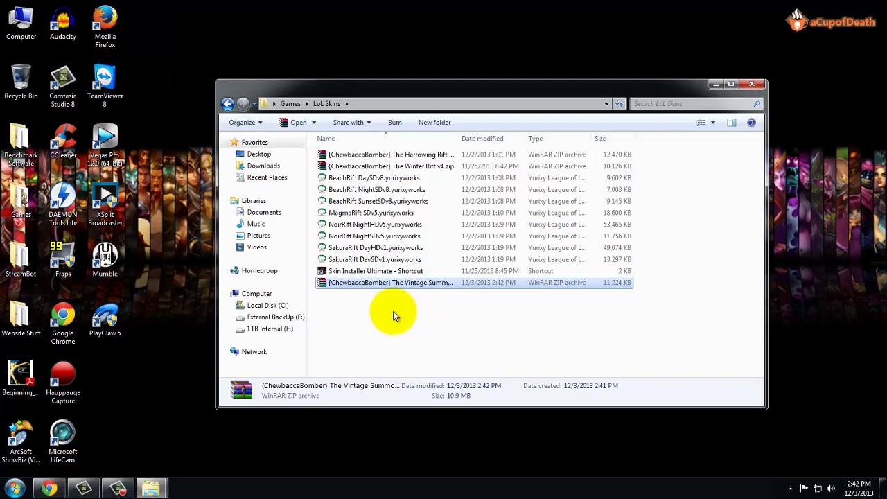
left_click(206, 117)
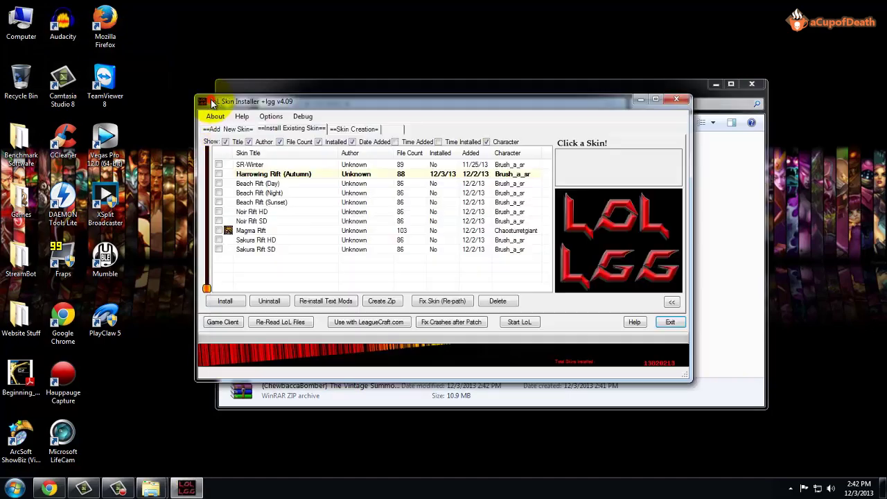
left_click_drag(298, 101, 406, 146)
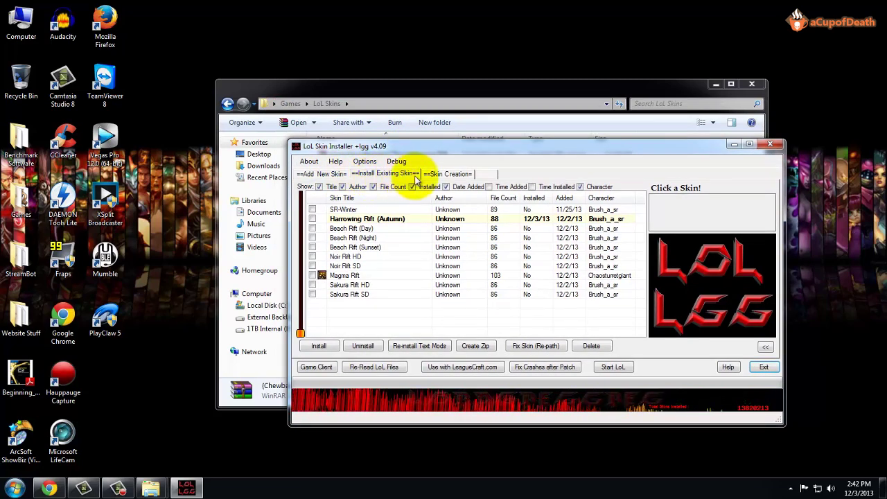
left_click_drag(317, 144, 366, 158)
left_click(370, 187)
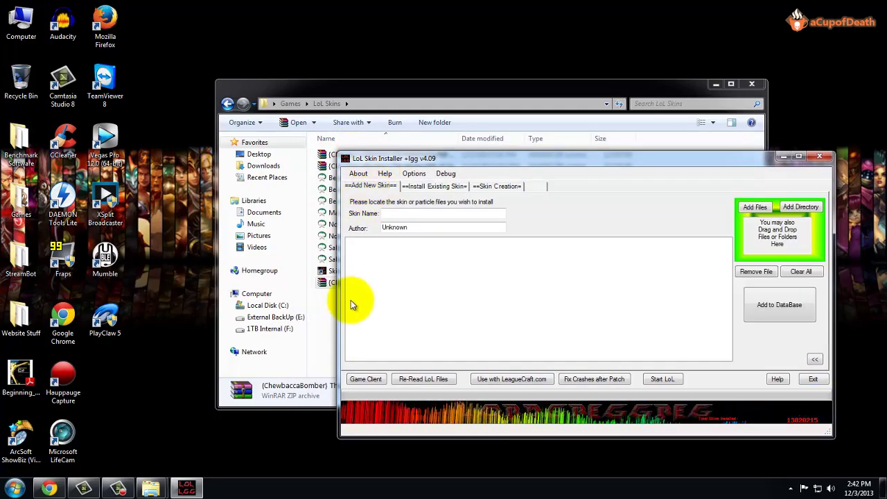
Step: Bring the LoL Skins folder window forward and move it clear of the installer's file drop area
left_click(323, 330)
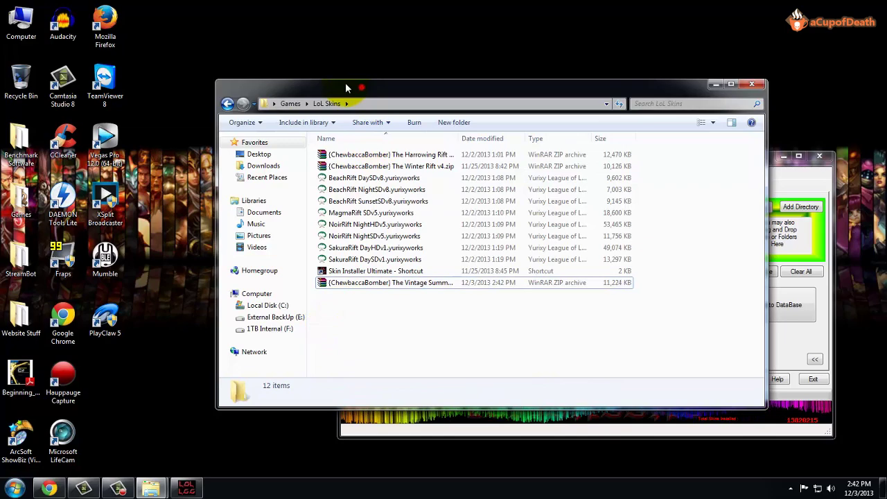
left_click_drag(366, 116, 160, 38)
left_click_drag(142, 205, 159, 252)
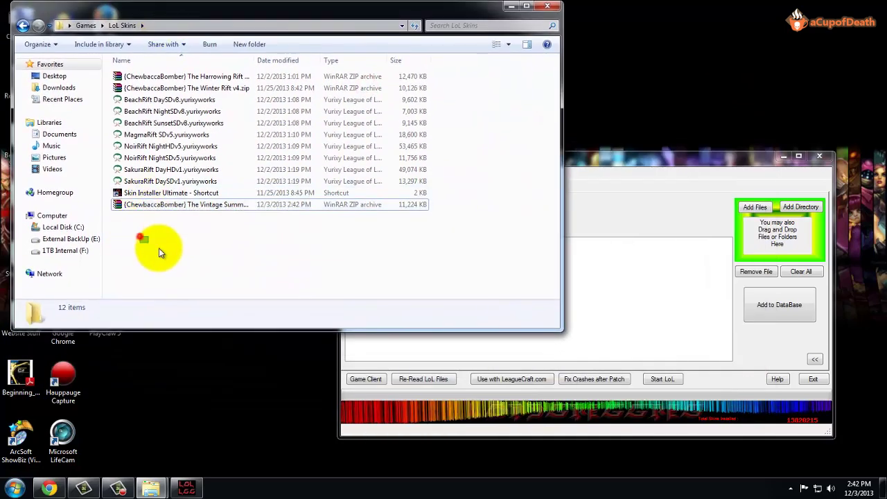
Step: Add the Vintage Summoners Rift archive from the LoL Skins folder to the installer's list of skin files
left_click_drag(129, 211, 178, 244)
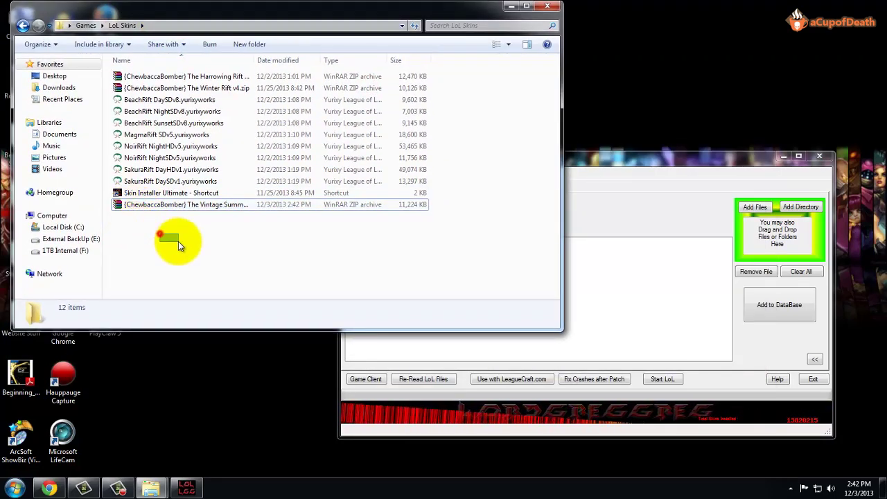
left_click(142, 206)
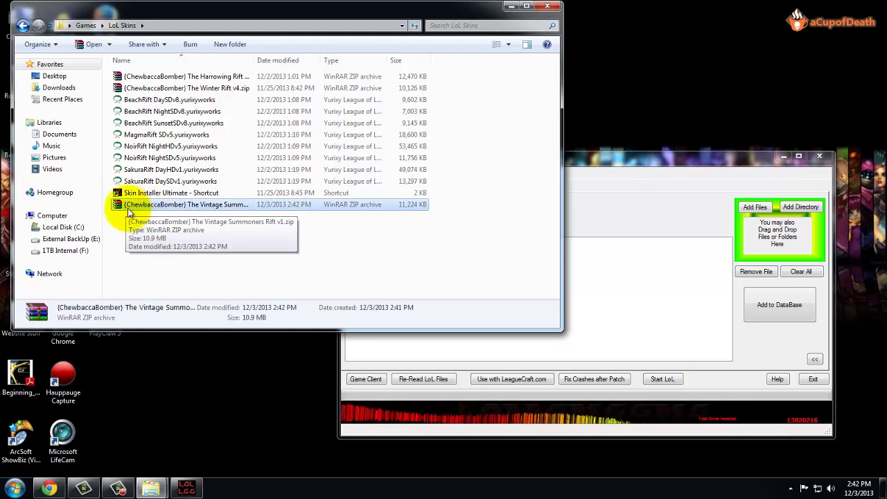
left_click_drag(127, 208, 594, 307)
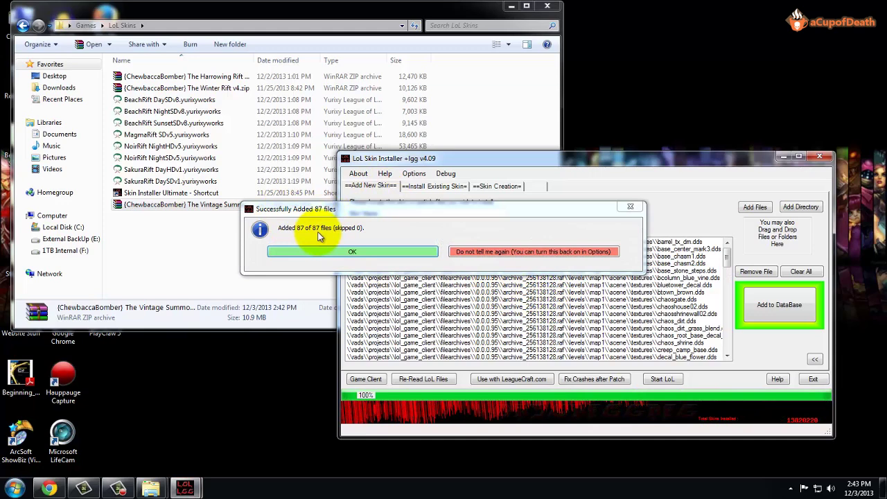
left_click(351, 252)
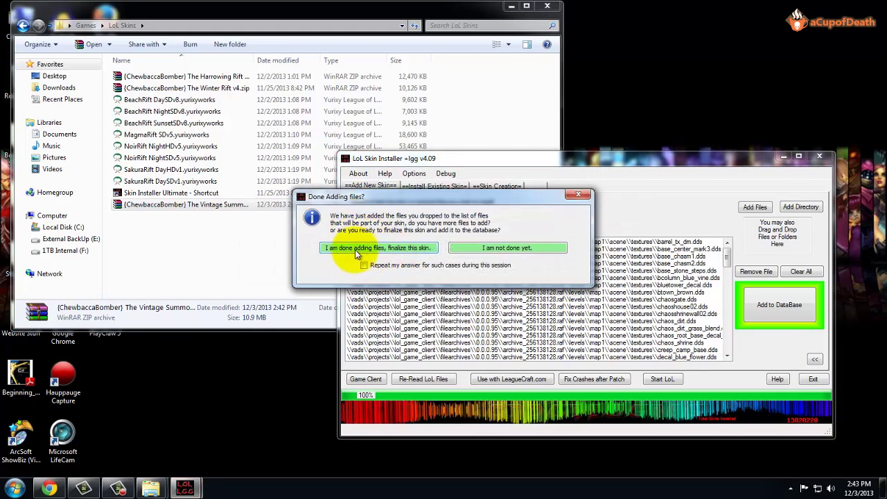
Step: Finalize the skin under the name Vintage Rift and add it to the database without automatically installing it
left_click(390, 252)
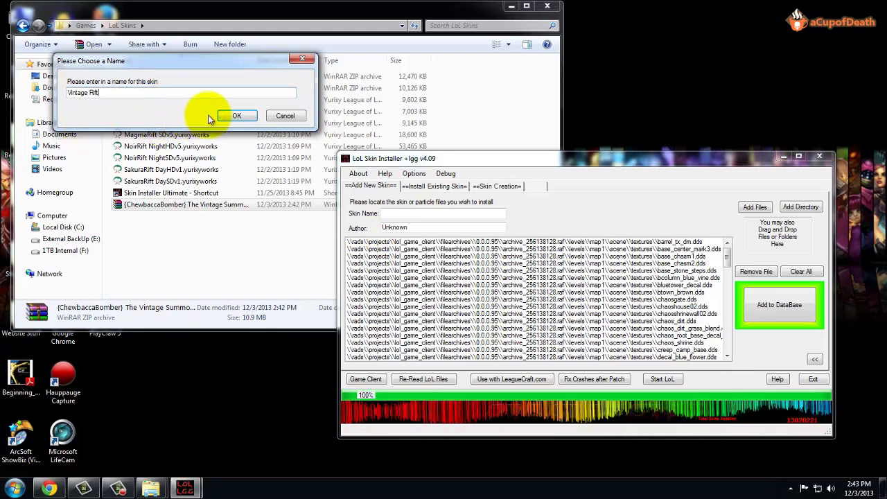
left_click(235, 115)
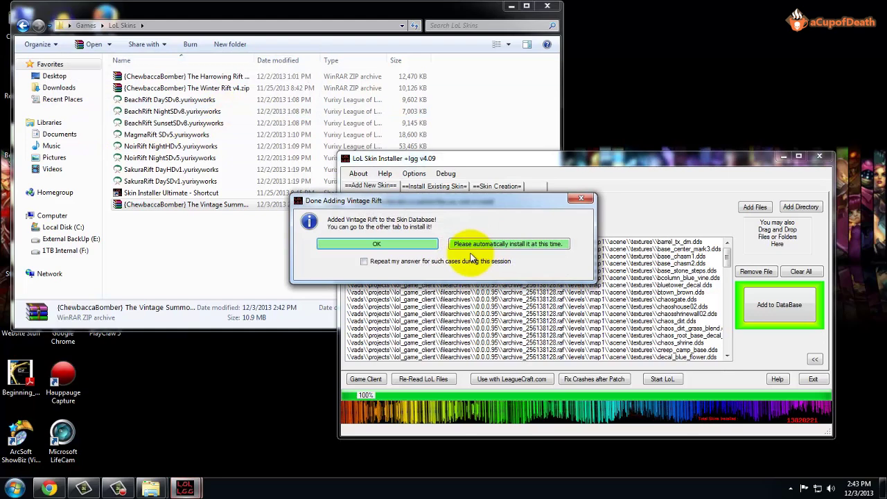
left_click(355, 244)
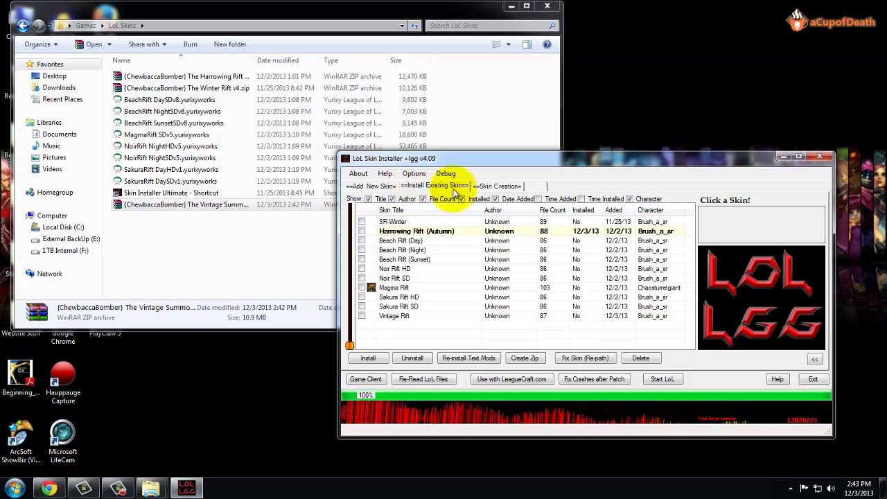
Step: Preview existing skins in the installed skins list and uninstall Harrowing Rift (Autumn)
left_click(400, 221)
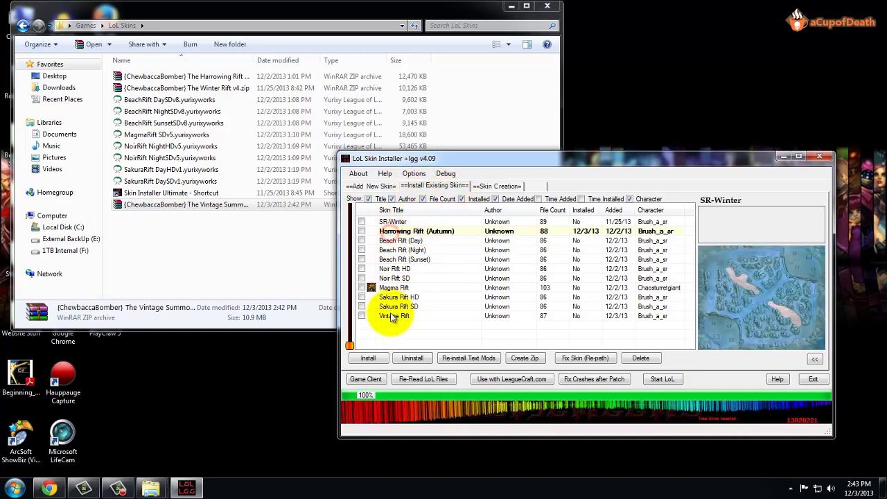
left_click(361, 231)
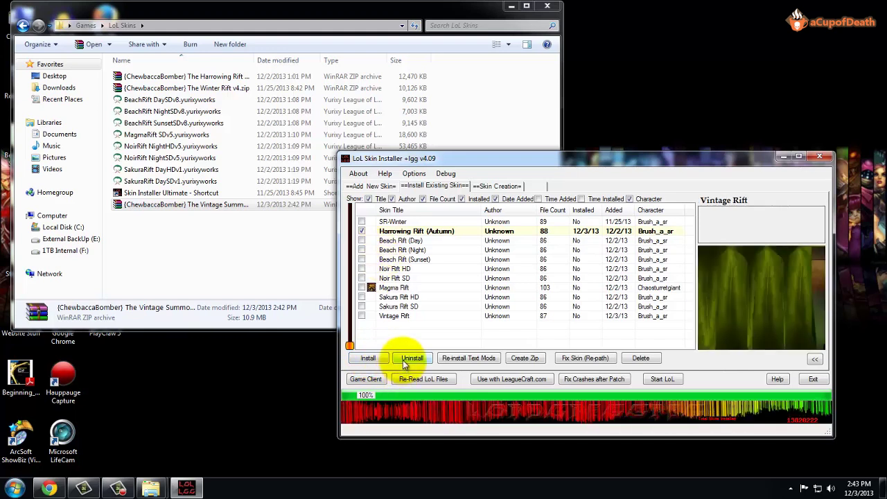
left_click(405, 358)
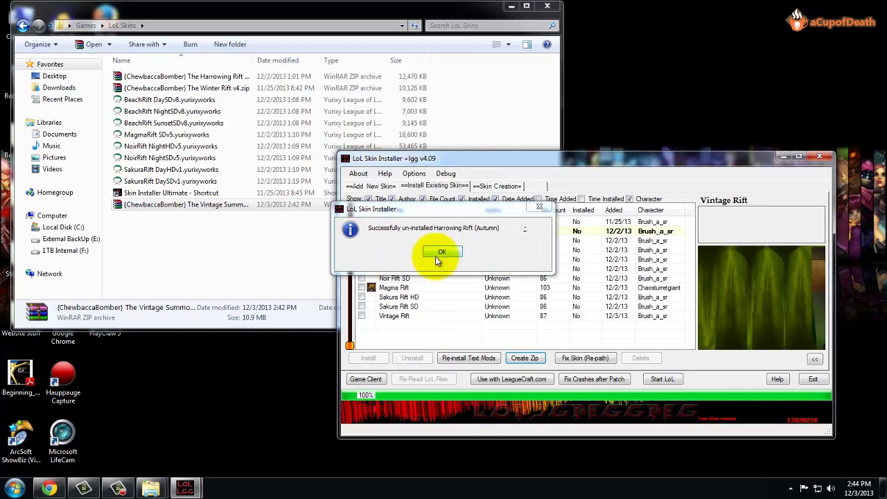
left_click(437, 253)
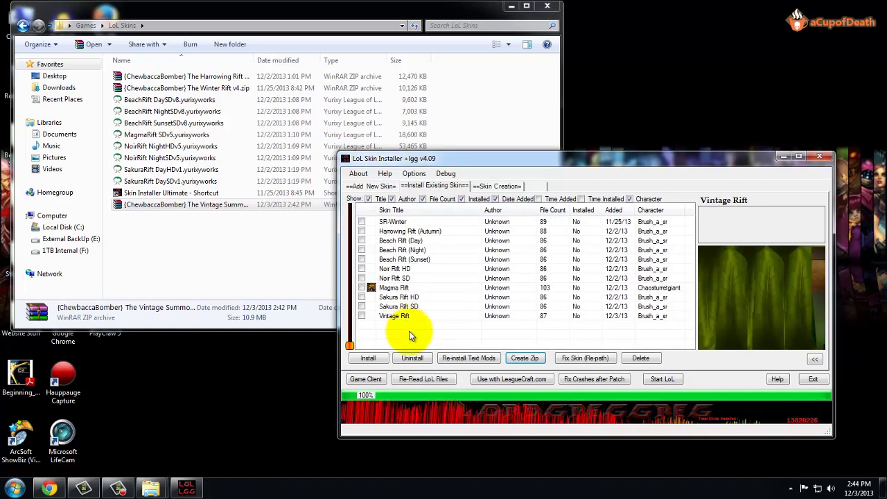
Step: Start installing Harrowing Rift (Autumn) and save the default install preferences
left_click(361, 231)
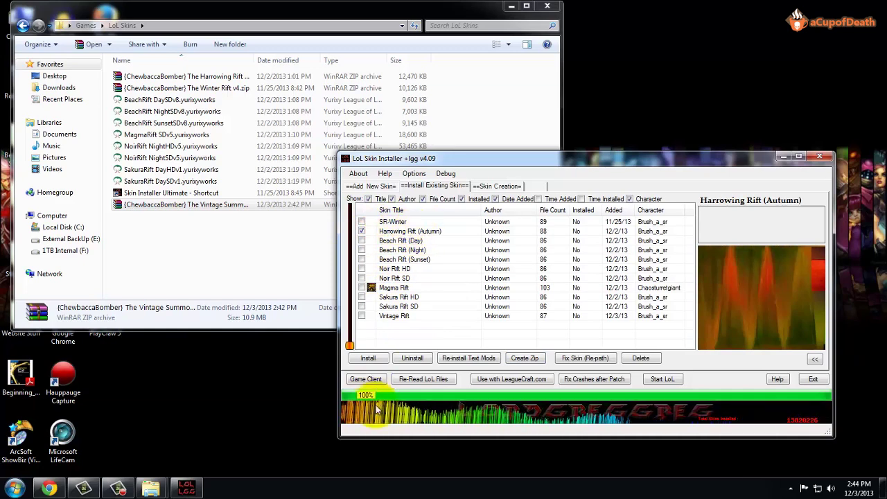
left_click(367, 360)
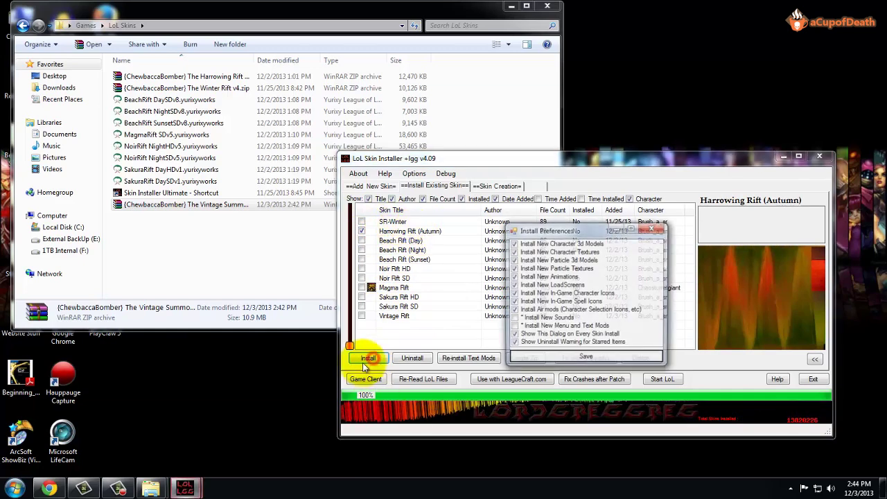
left_click(553, 359)
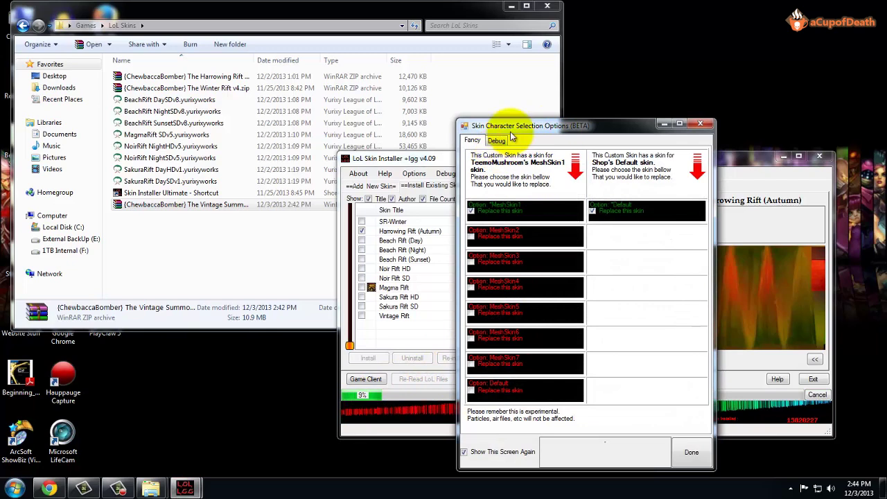
Step: Exclude TeemoMushroom's MeshSkin1 from replacement, keep the Shop's Default skin replacement, and complete the Harrowing Rift (Autumn) installation
left_click_drag(510, 131, 491, 98)
left_click(451, 178)
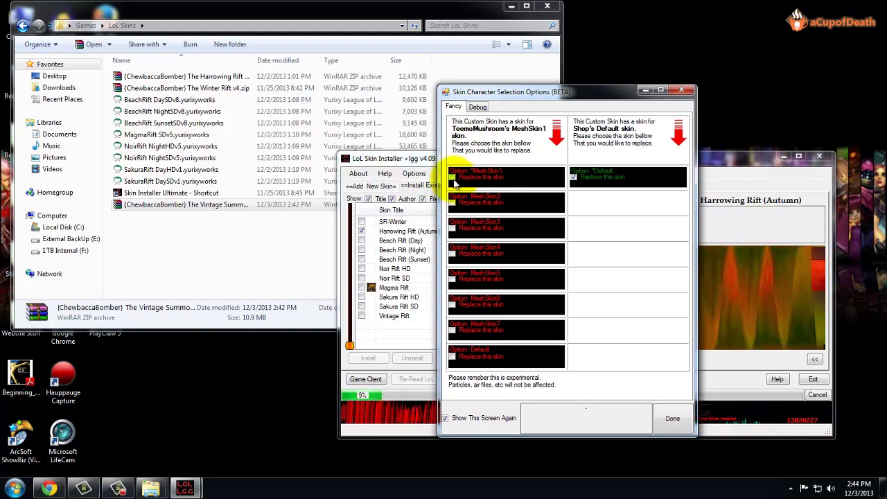
left_click(452, 177)
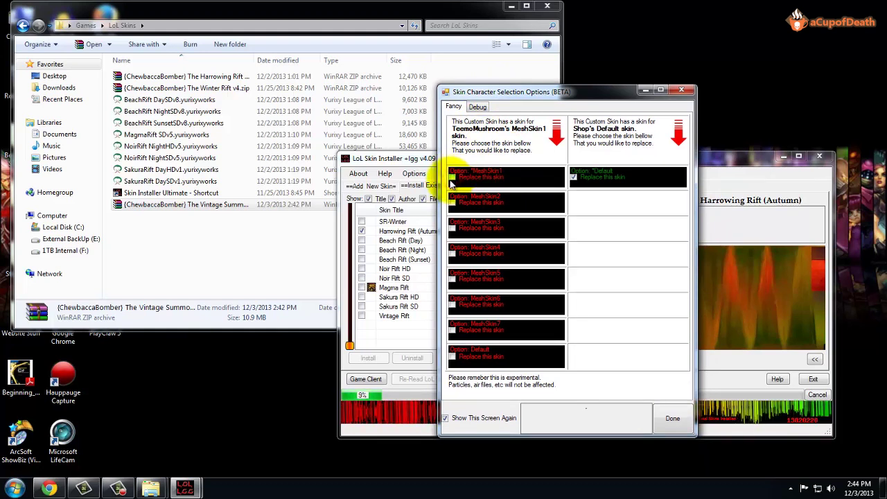
left_click(674, 424)
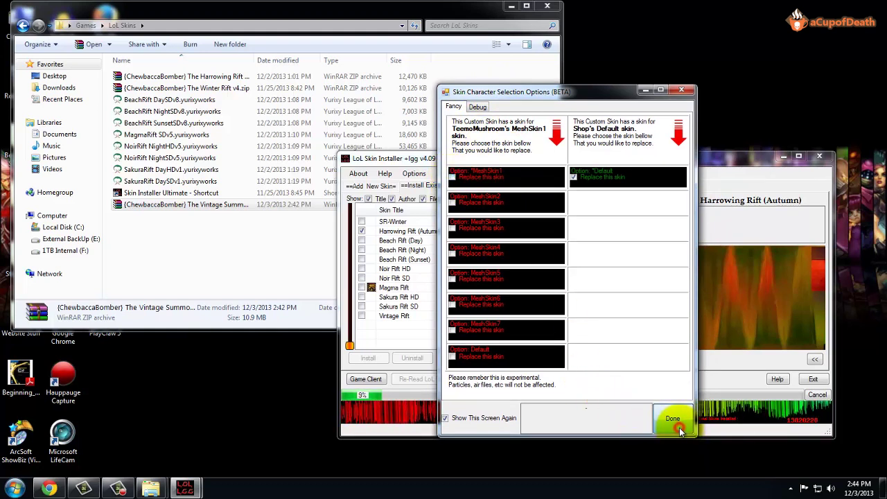
left_click(679, 428)
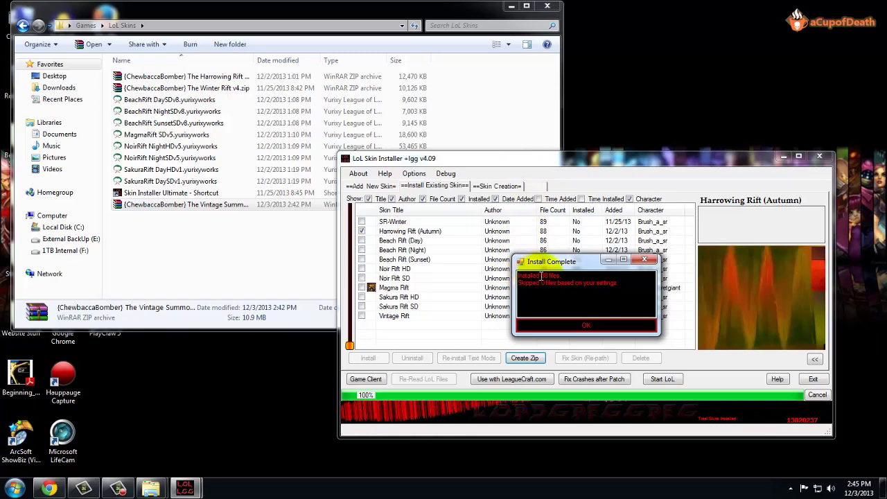
left_click(573, 331)
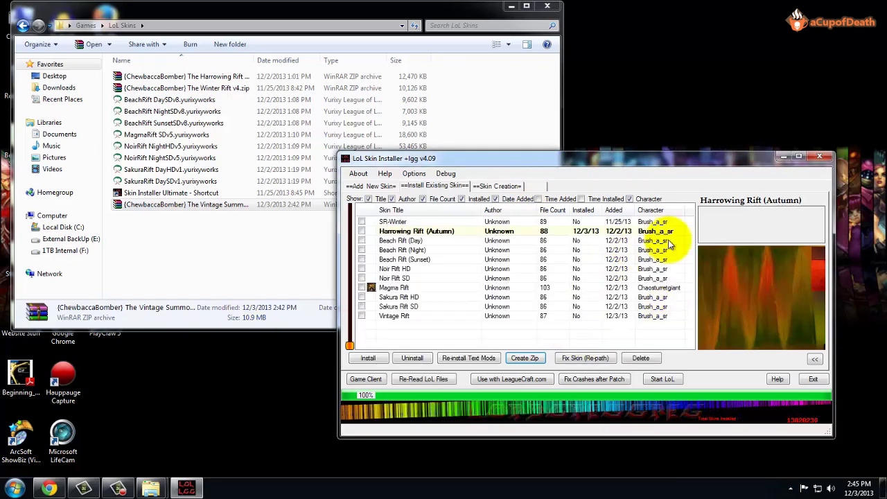
Step: Close the skin installer and the open LoL Skins and Downloads folder windows
left_click(820, 157)
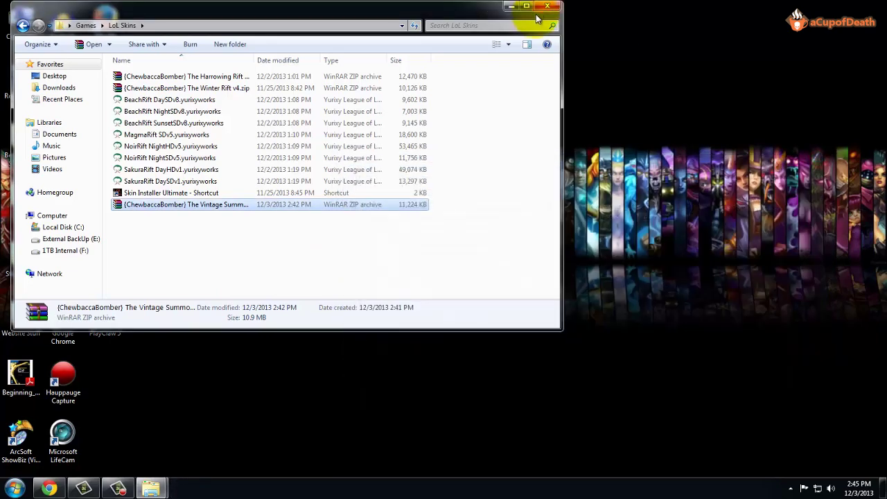
left_click(547, 6)
left_click(153, 489)
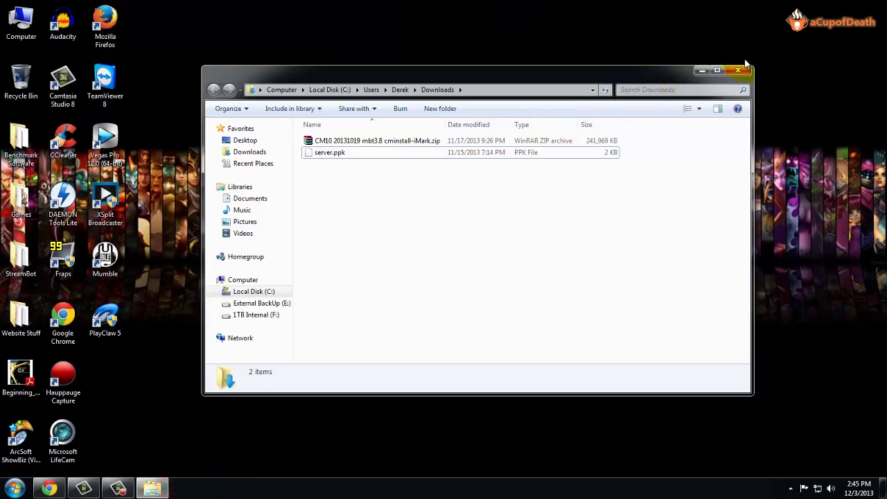
left_click(739, 70)
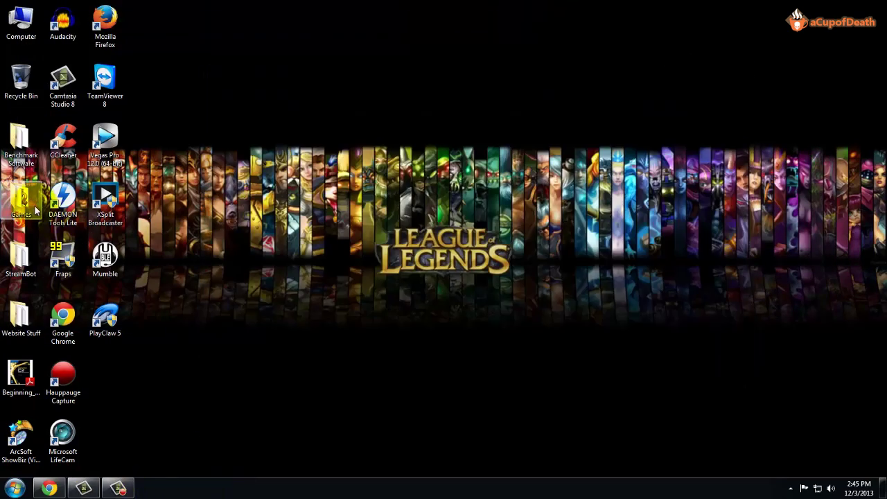
Step: Launch League of Legends from the desktop's Games folder, close the folder, and start the game client from the launcher
double_click(30, 201)
double_click(545, 137)
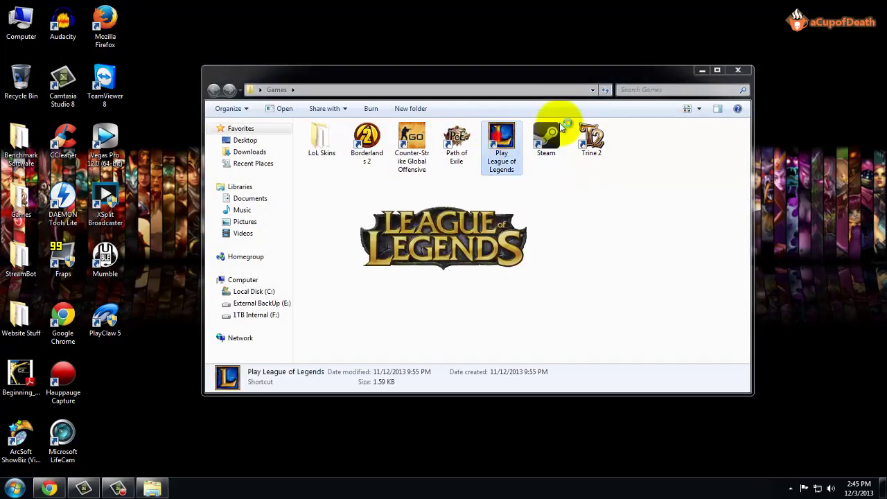
left_click(741, 72)
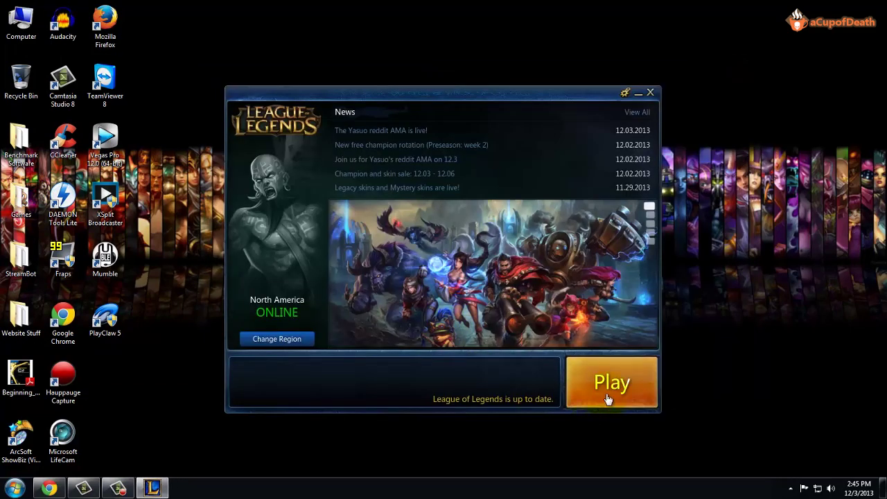
left_click(606, 396)
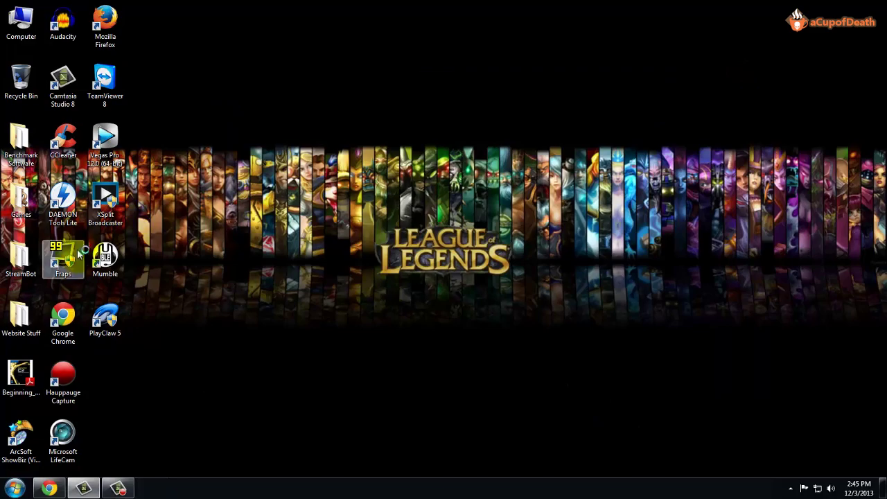
Step: Enter the account password and log in to the League of Legends client
left_click(210, 234)
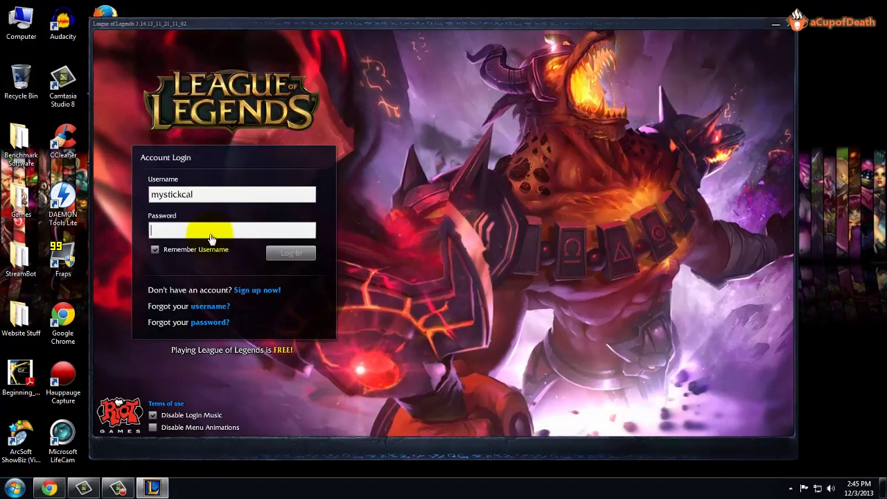
type("******")
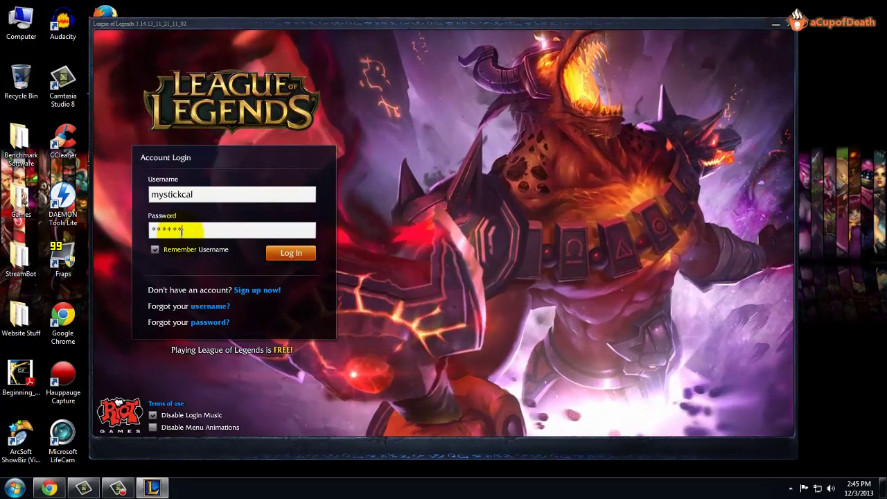
type("********")
key("Return")
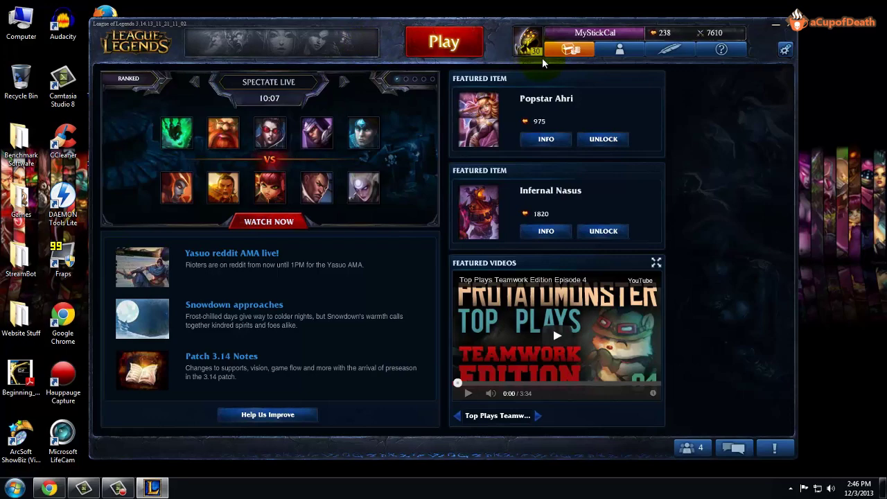
Step: View the client's Options dialog and cancel it without changing any preference
left_click(786, 51)
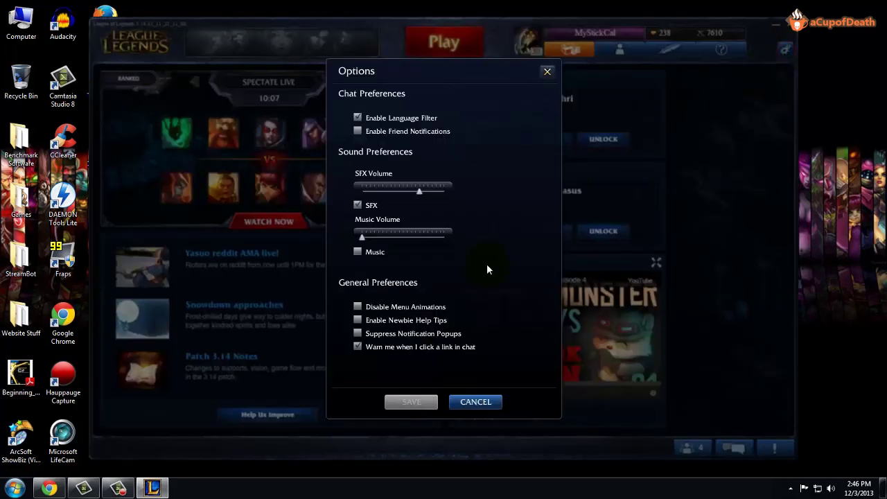
left_click(468, 402)
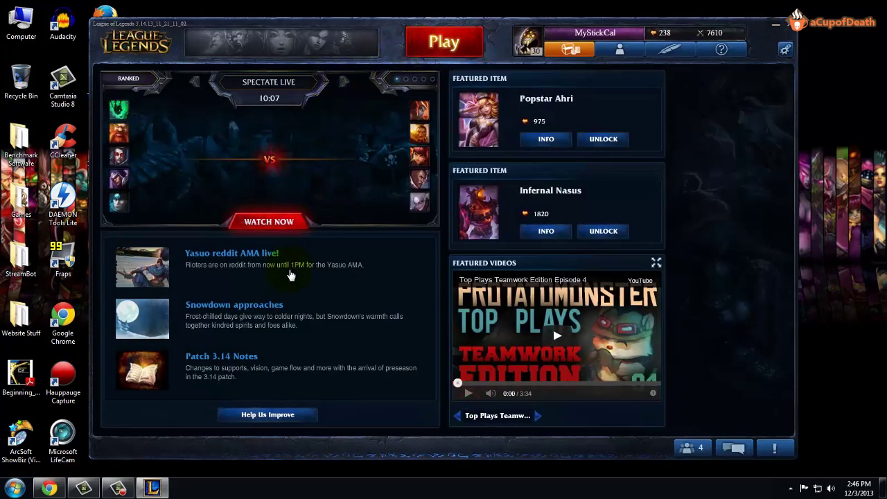
Step: Spectate the featured live ranked match and move the camera to the spawn platform in the map's lower-left corner
left_click(262, 223)
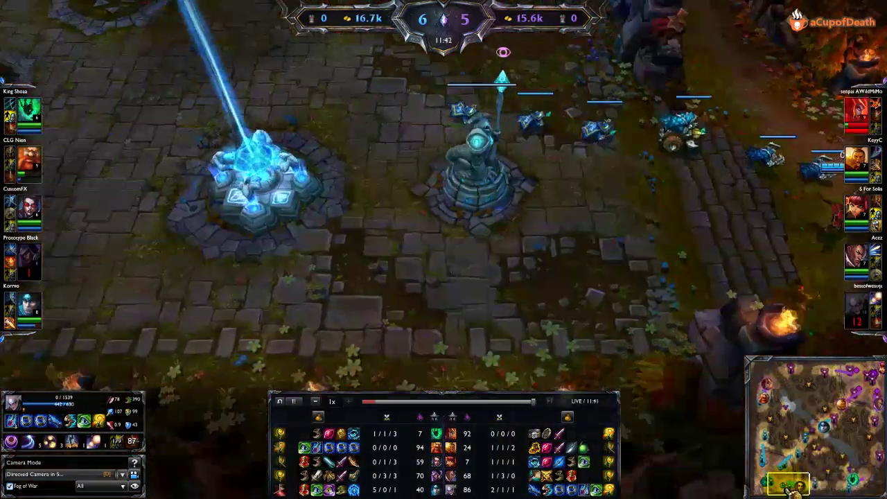
left_click_drag(790, 489, 775, 489)
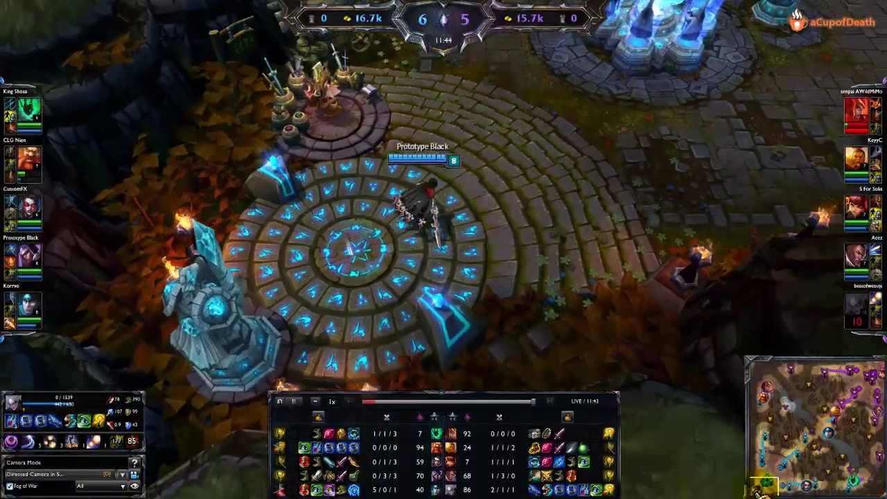